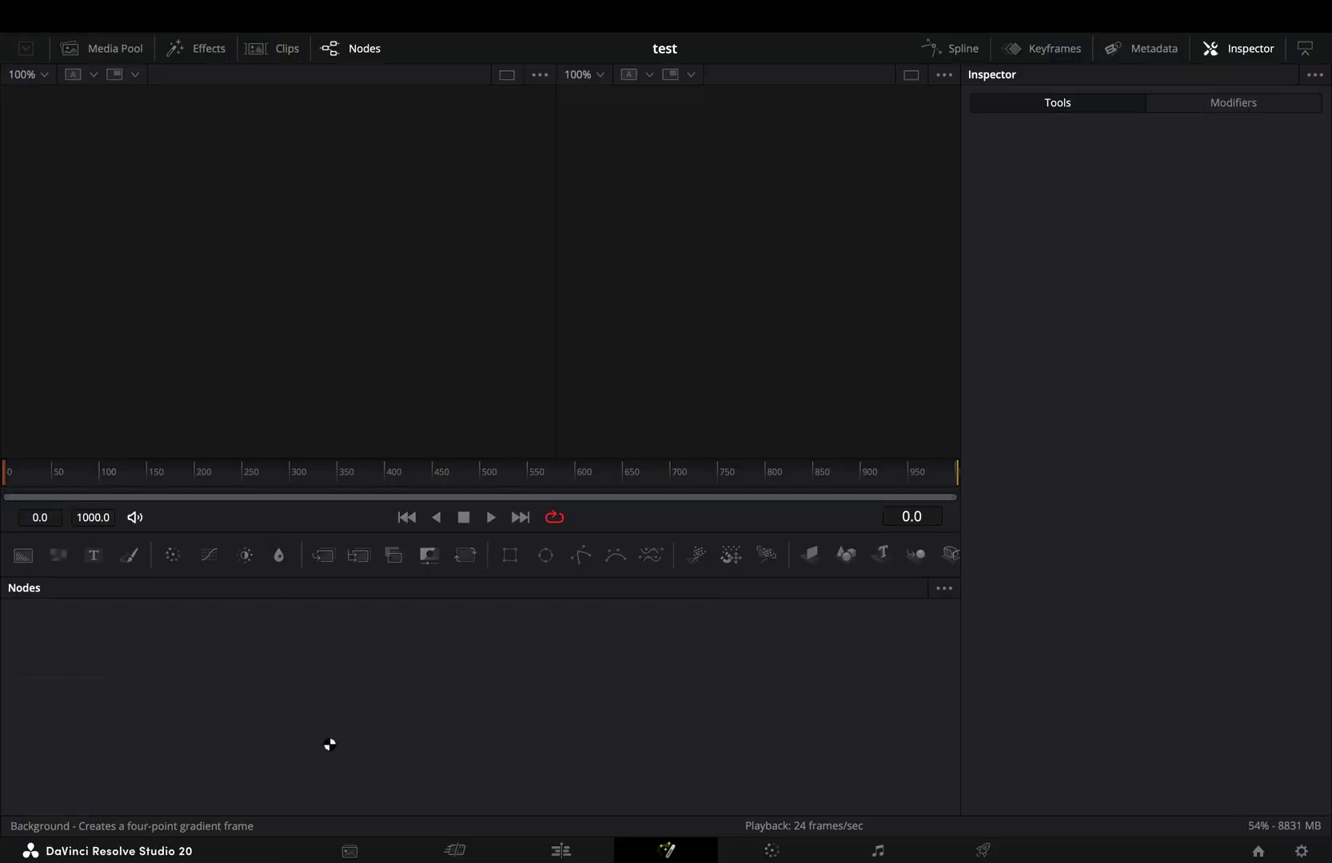
Wire Background1 to MediaOut1 and insert Merge1 between them.
drag(318, 712, 781, 709)
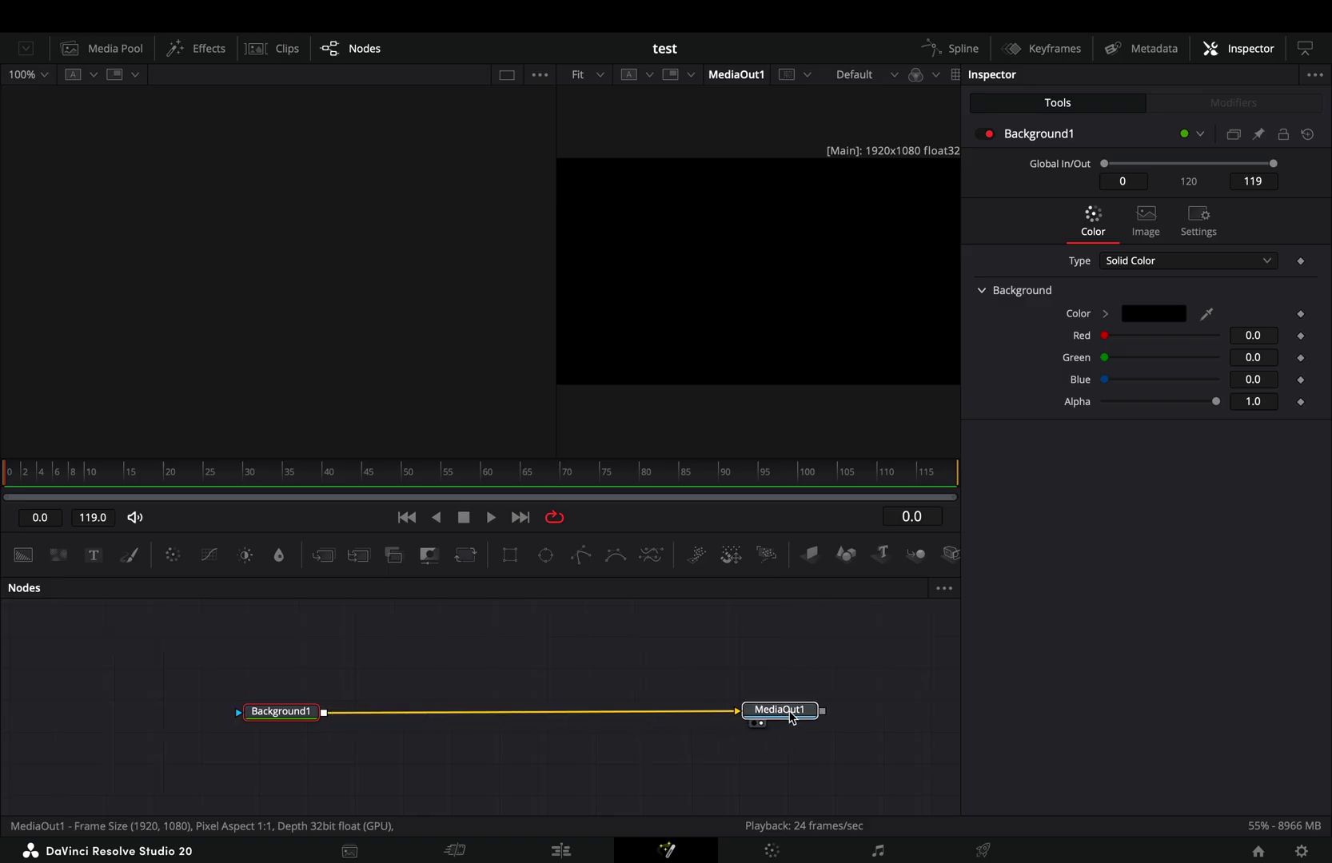
click(287, 716)
click(323, 554)
drag(378, 711, 511, 716)
click(321, 648)
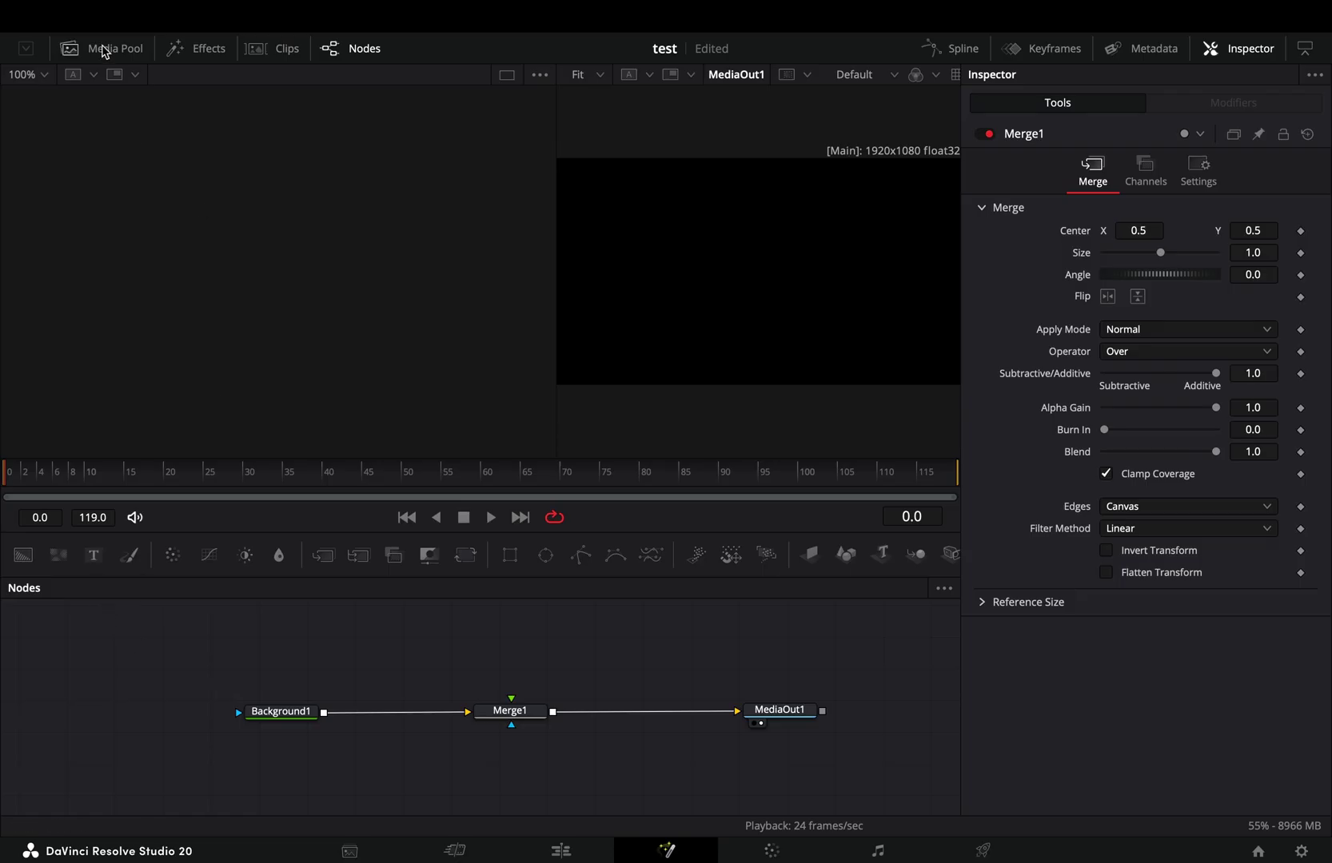
Add sText, sJitter and sRender shape nodes and feed sRender1 into Merge1.
click(197, 47)
click(12, 94)
scroll(63, 416, down, 5)
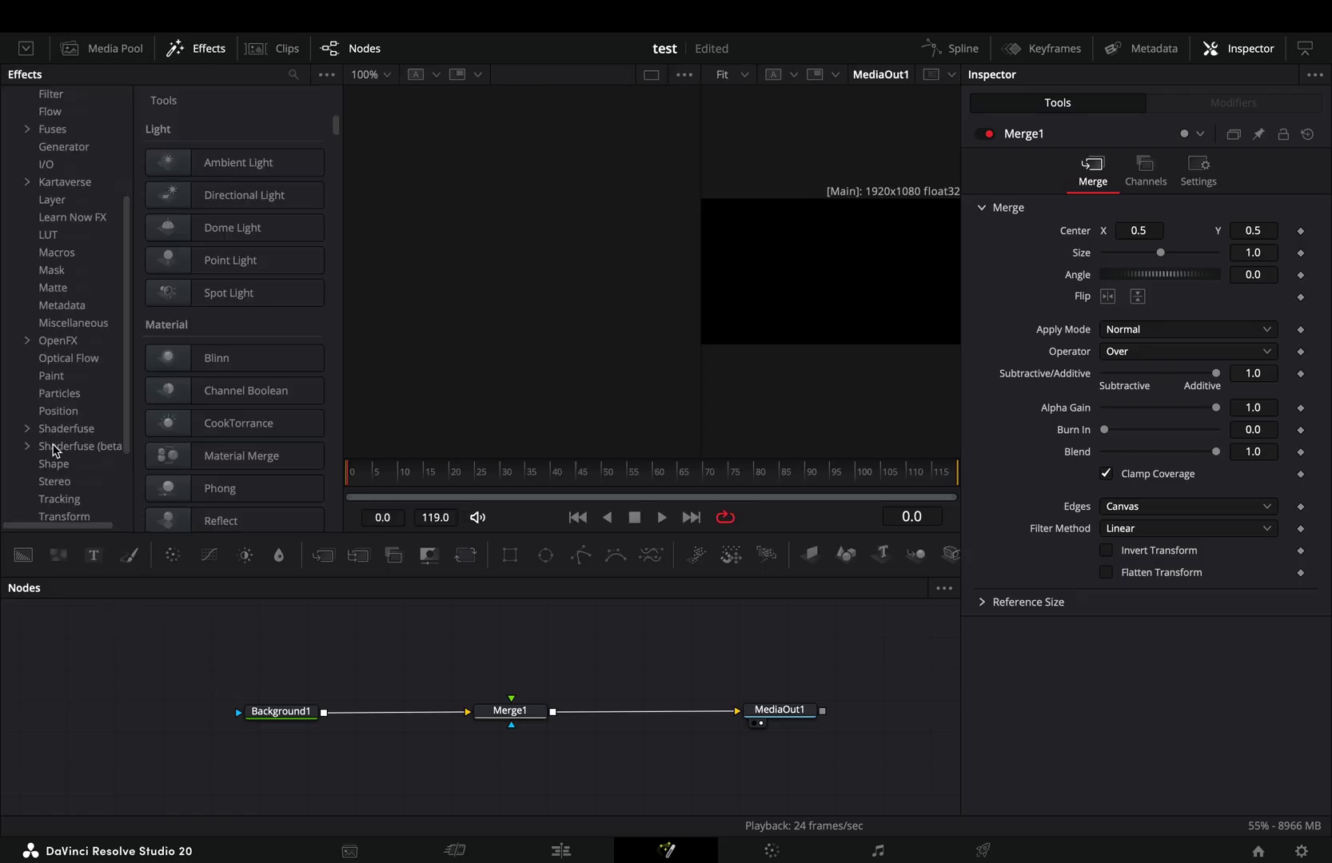
click(47, 464)
scroll(255, 334, down, 5)
drag(255, 484, 295, 643)
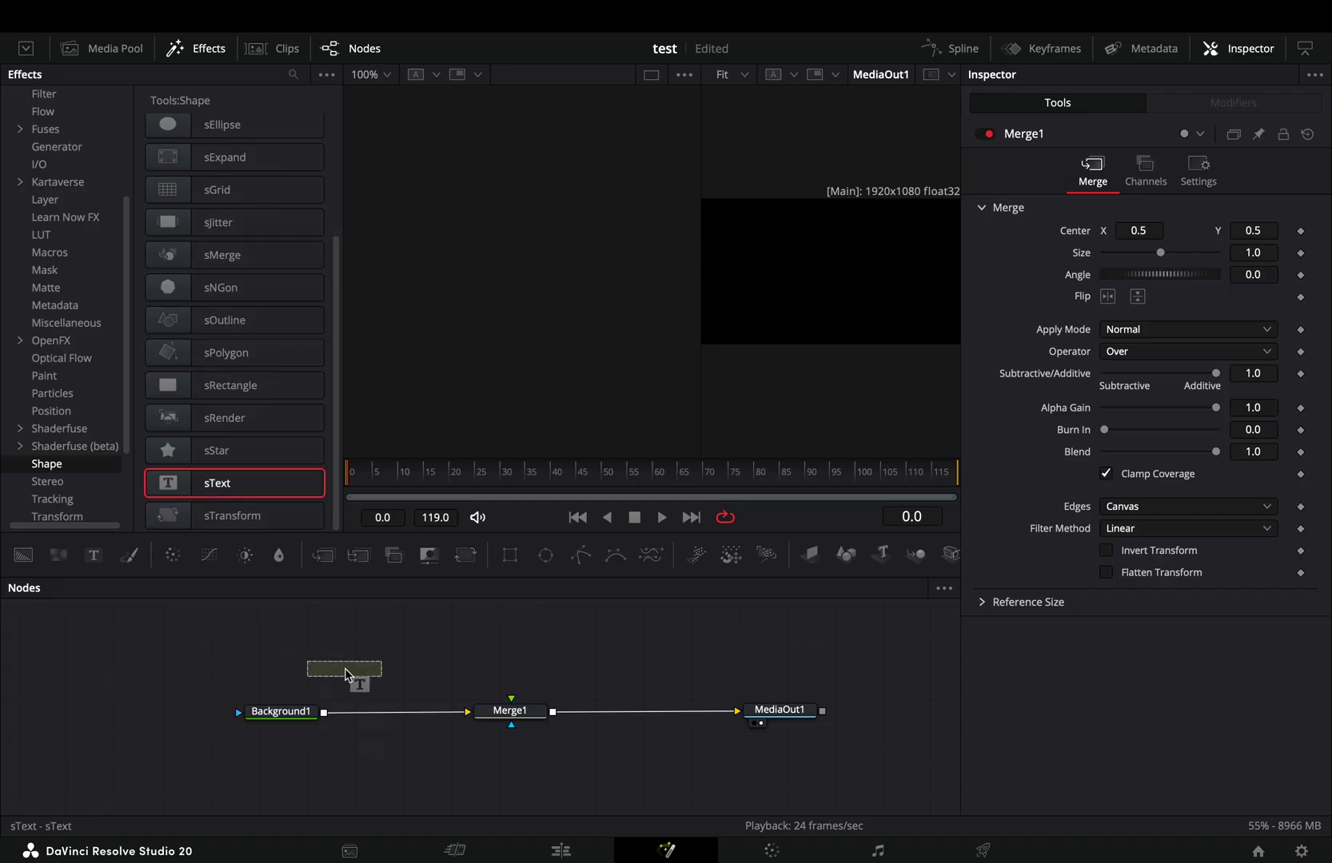
click(217, 234)
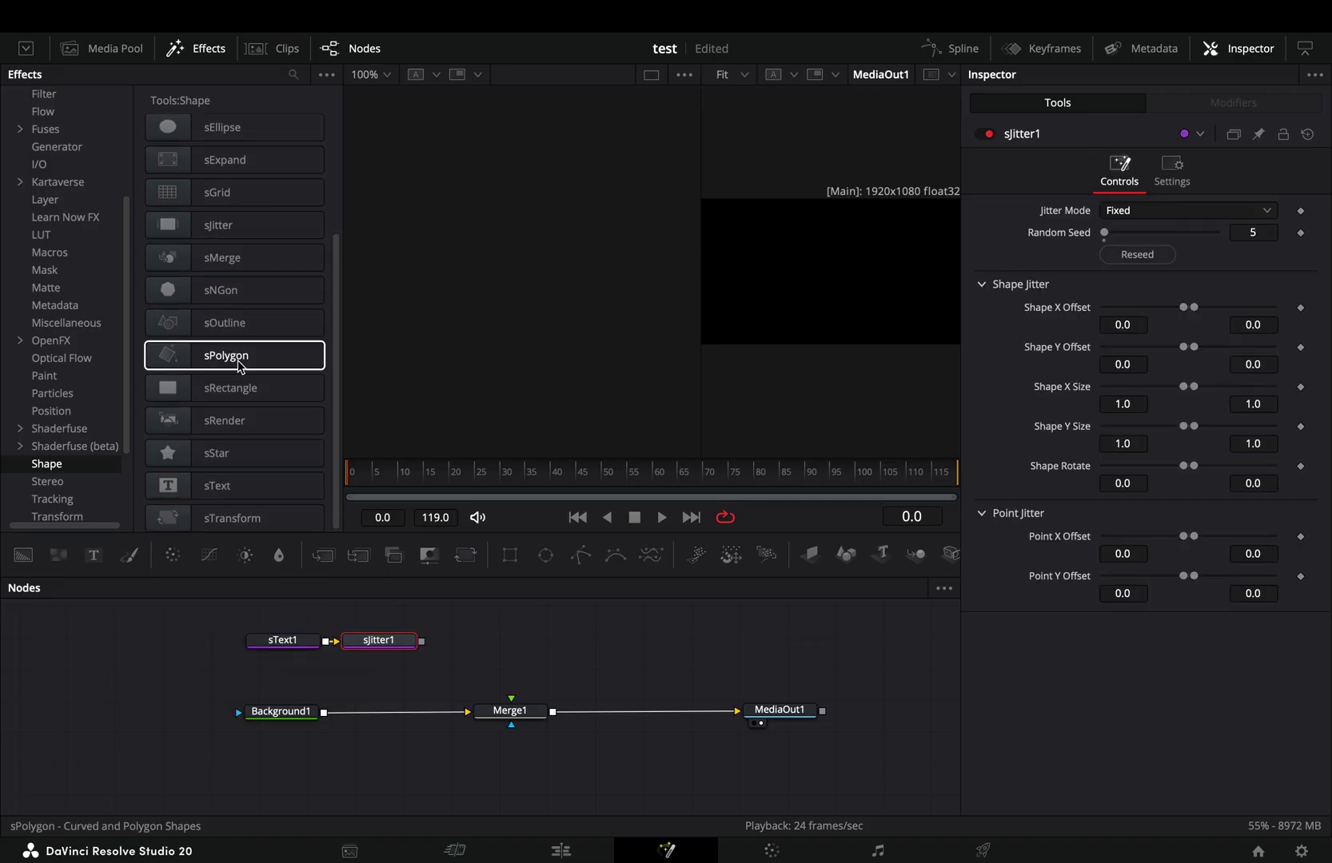
click(260, 421)
click(208, 49)
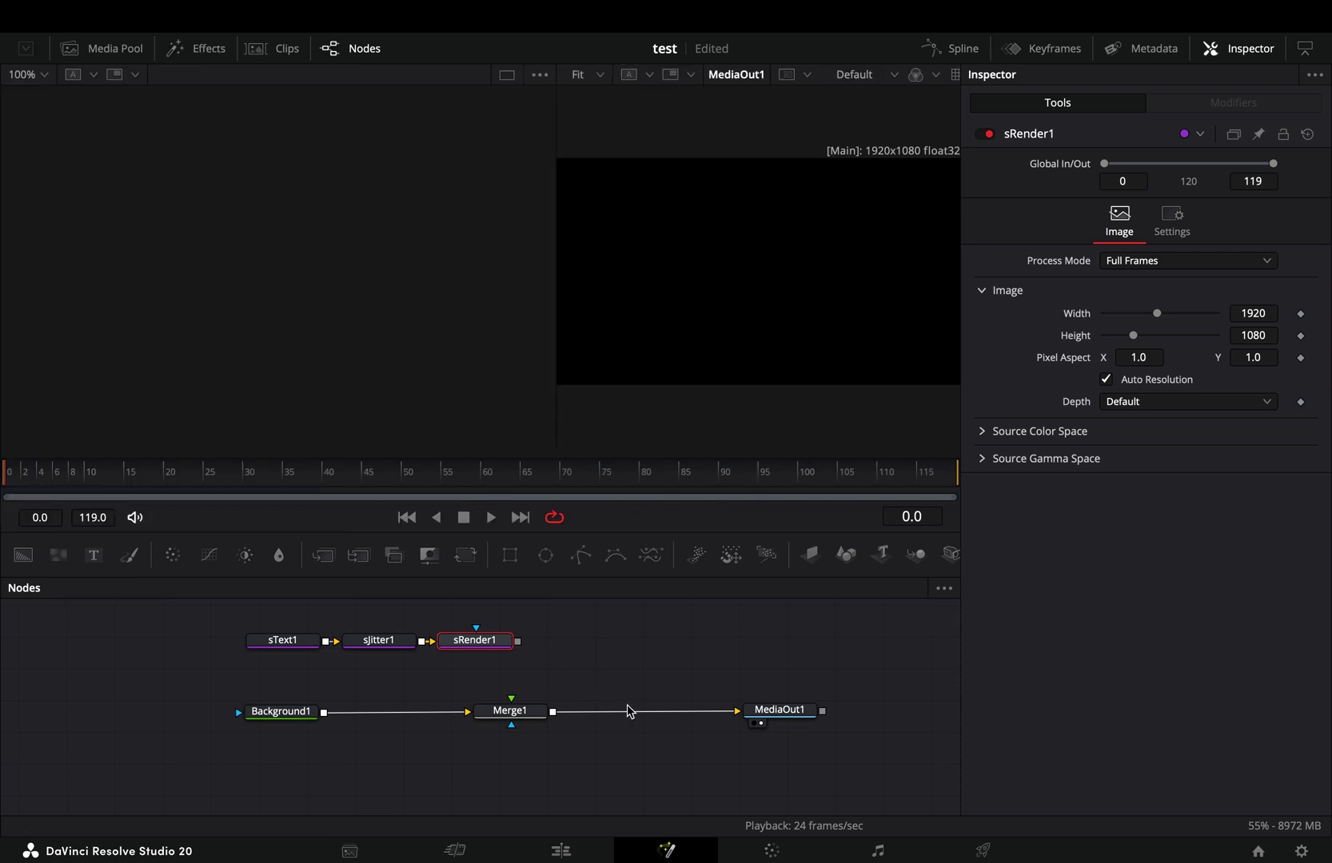
drag(519, 648, 516, 712)
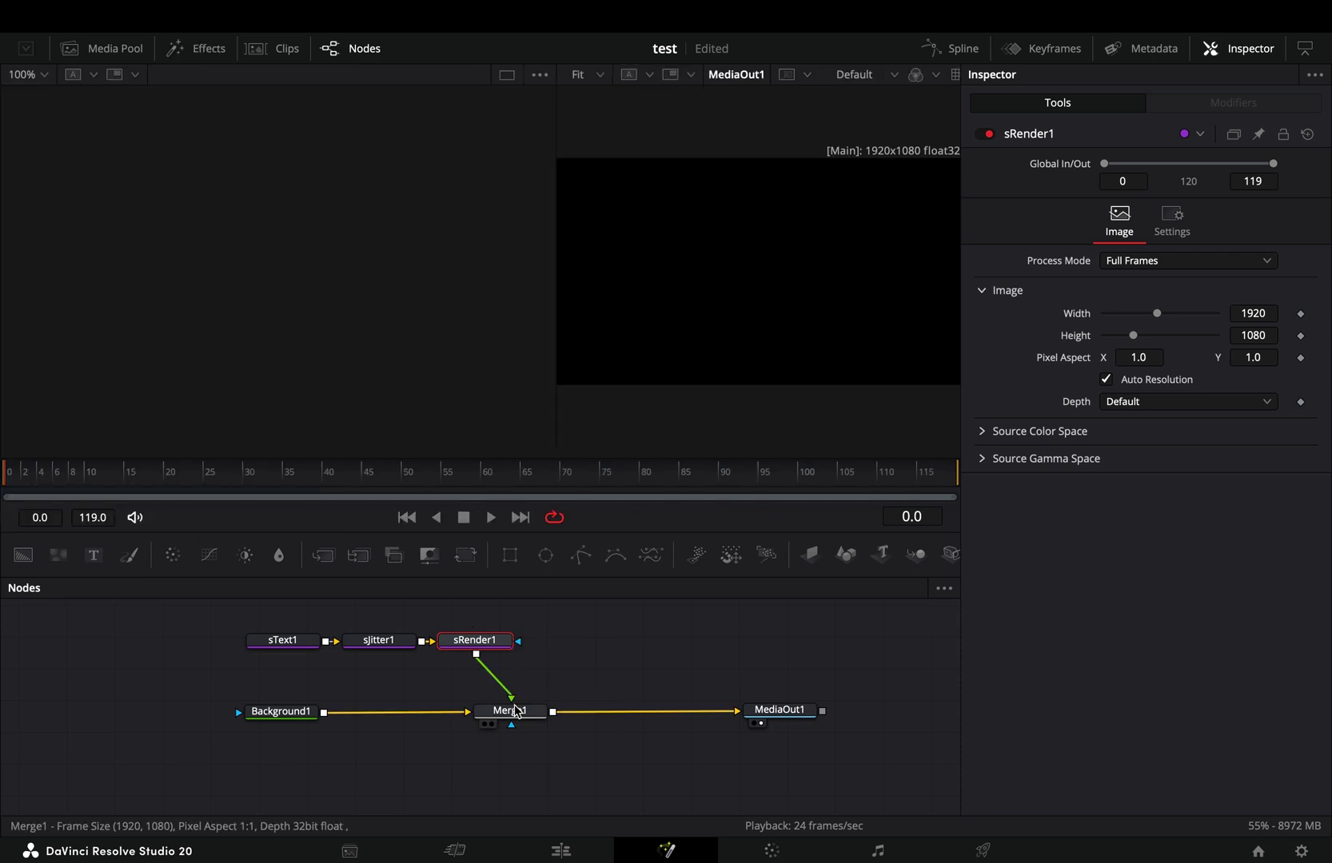
Enter 'TEXT' in sText1 and set its Size to 0.43.
click(295, 647)
click(1196, 273)
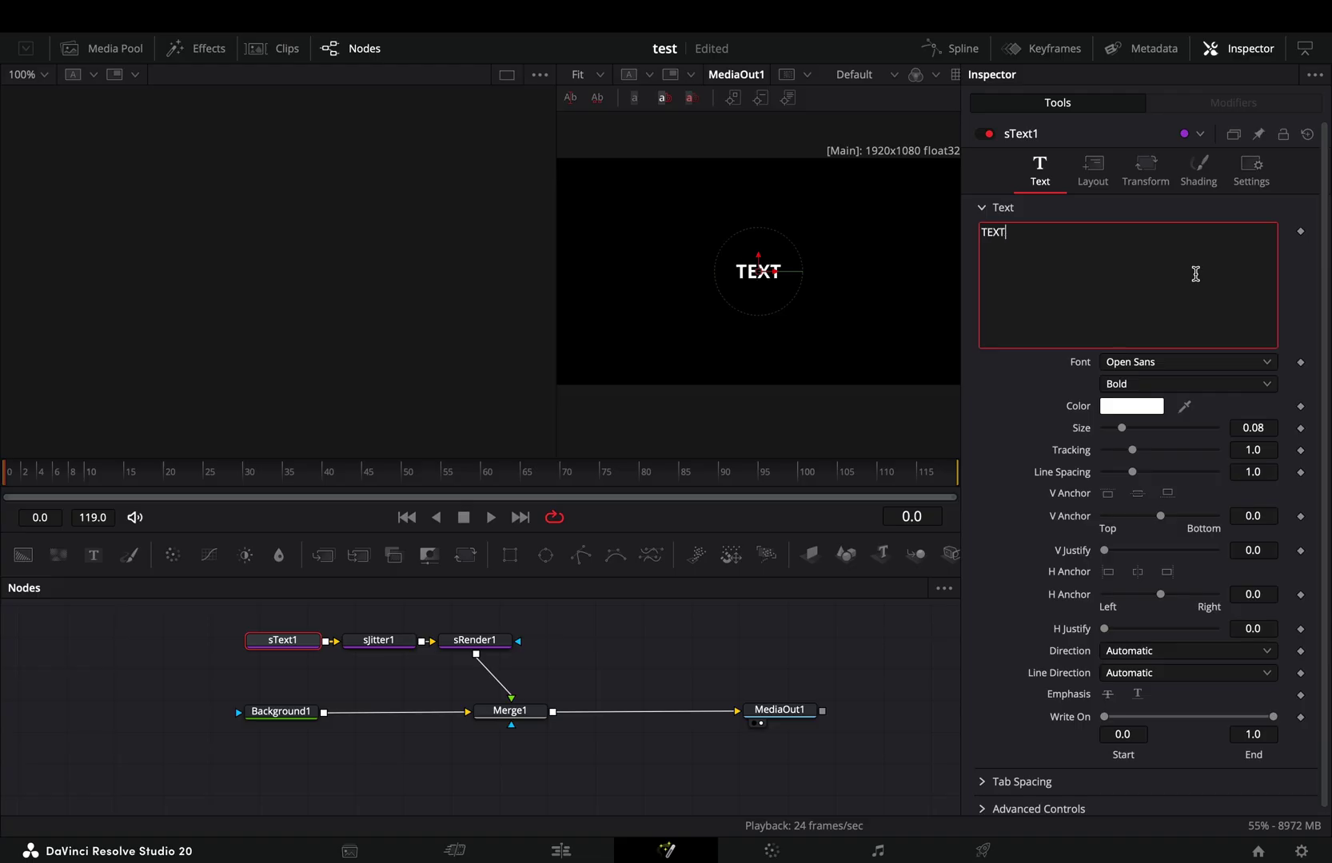
drag(1164, 438, 1215, 427)
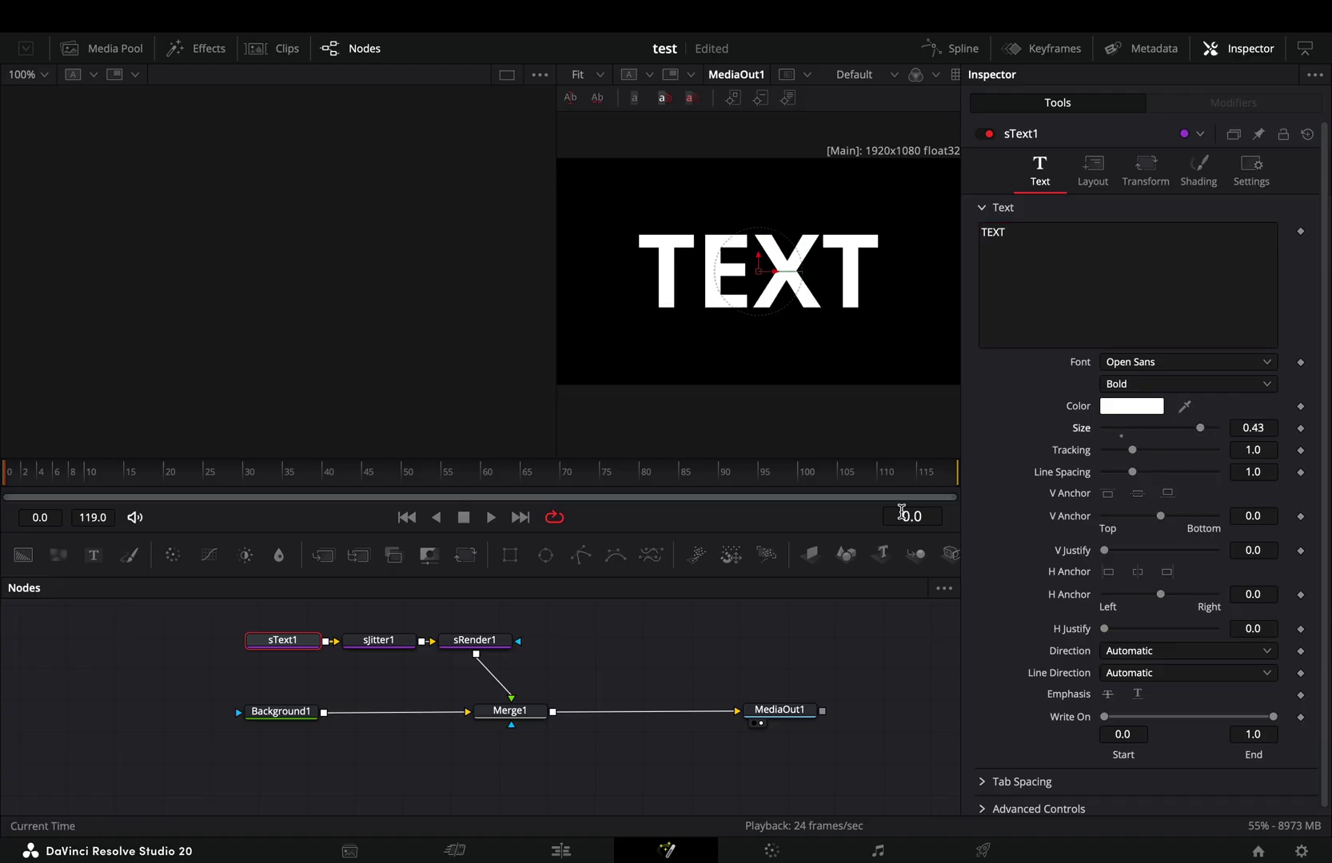
Set sJitter1 to Random mode and widen its shape offset, size, rotate and point ranges.
click(394, 644)
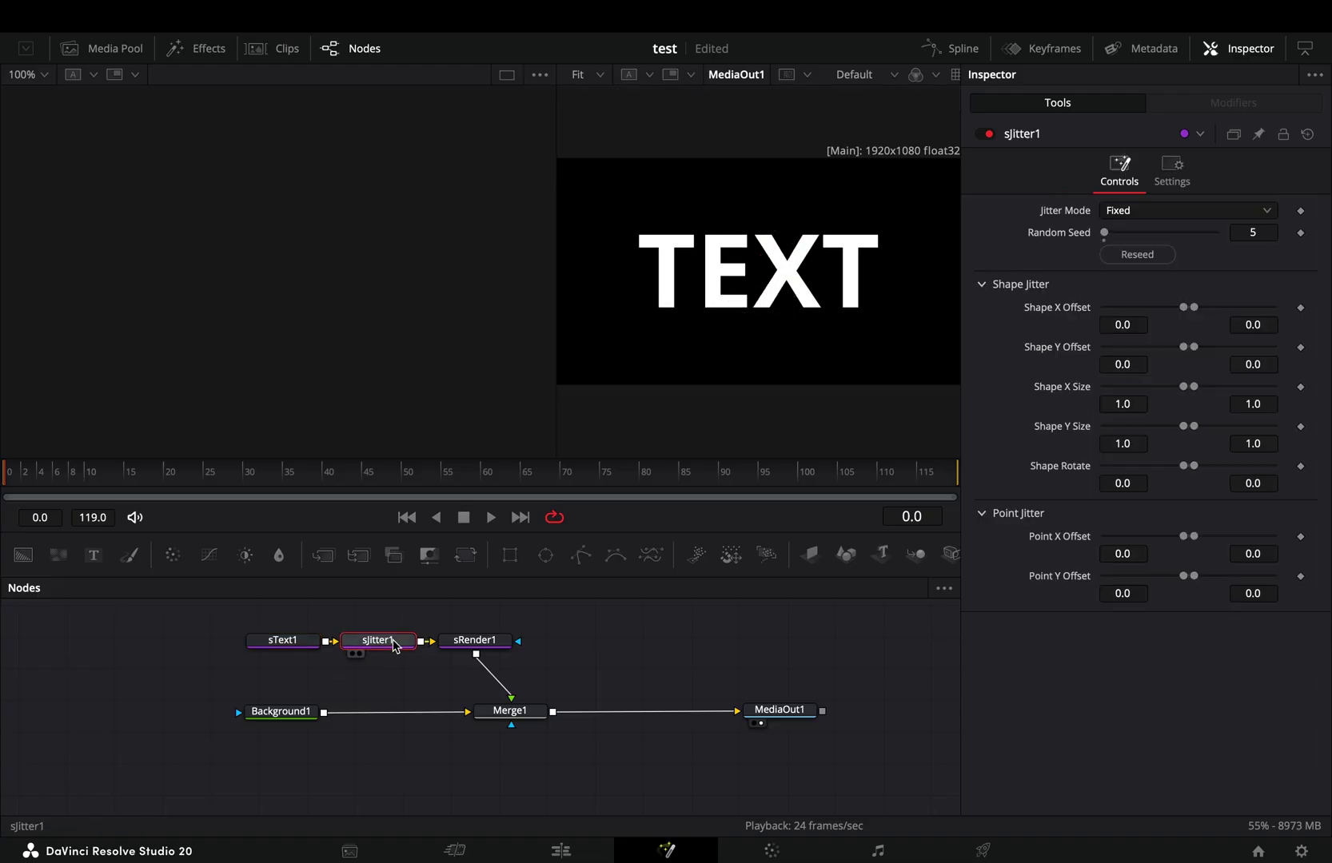
click(1157, 215)
click(1147, 251)
drag(1187, 313, 1204, 279)
mouse_move(1145, 328)
mouse_down()
mouse_move(1104, 328)
mouse_move(1202, 328)
mouse_up()
mouse_move(1145, 377)
mouse_down()
mouse_move(1117, 378)
mouse_move(1182, 378)
mouse_up()
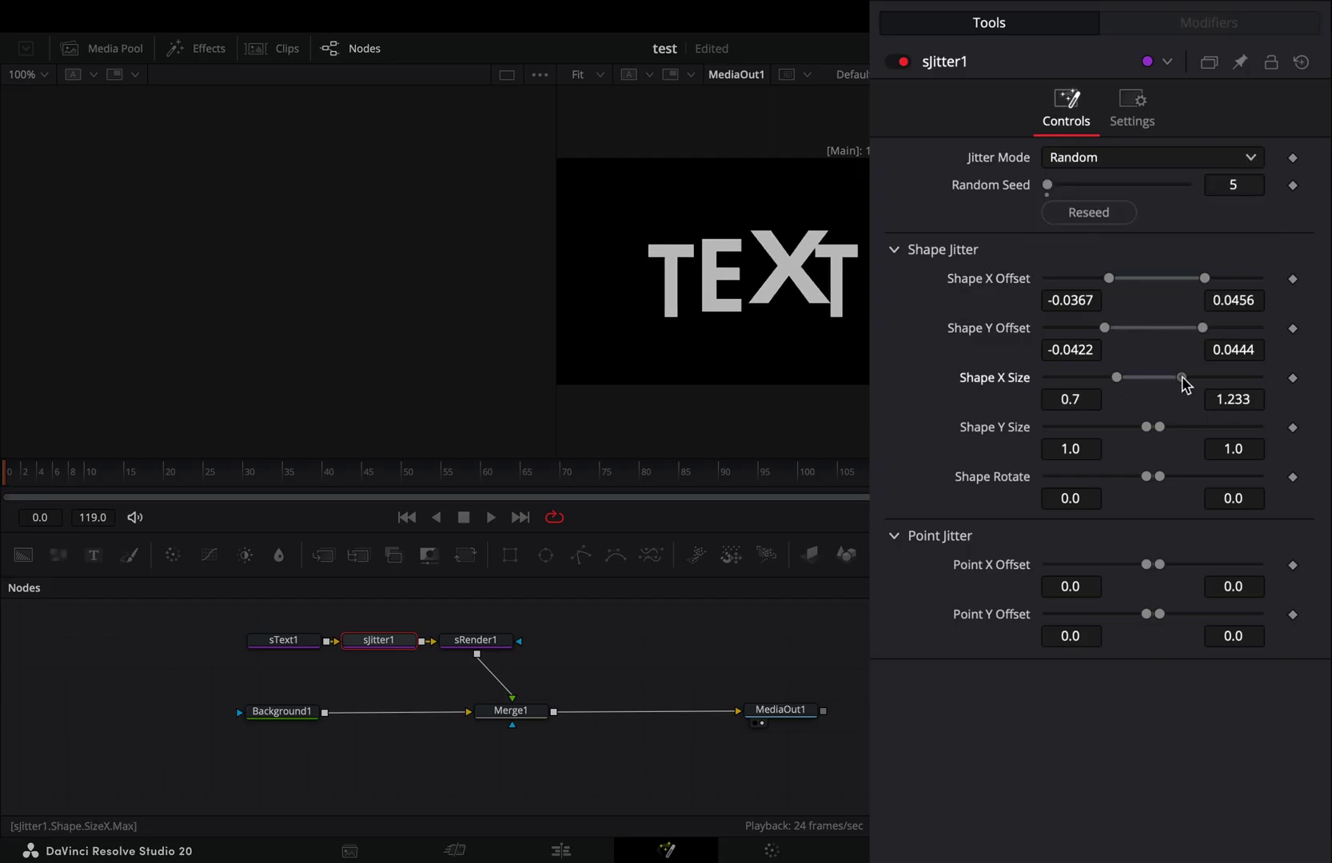
mouse_move(1146, 427)
mouse_down()
mouse_move(1102, 426)
mouse_move(1208, 427)
mouse_up()
drag(1147, 477, 1164, 478)
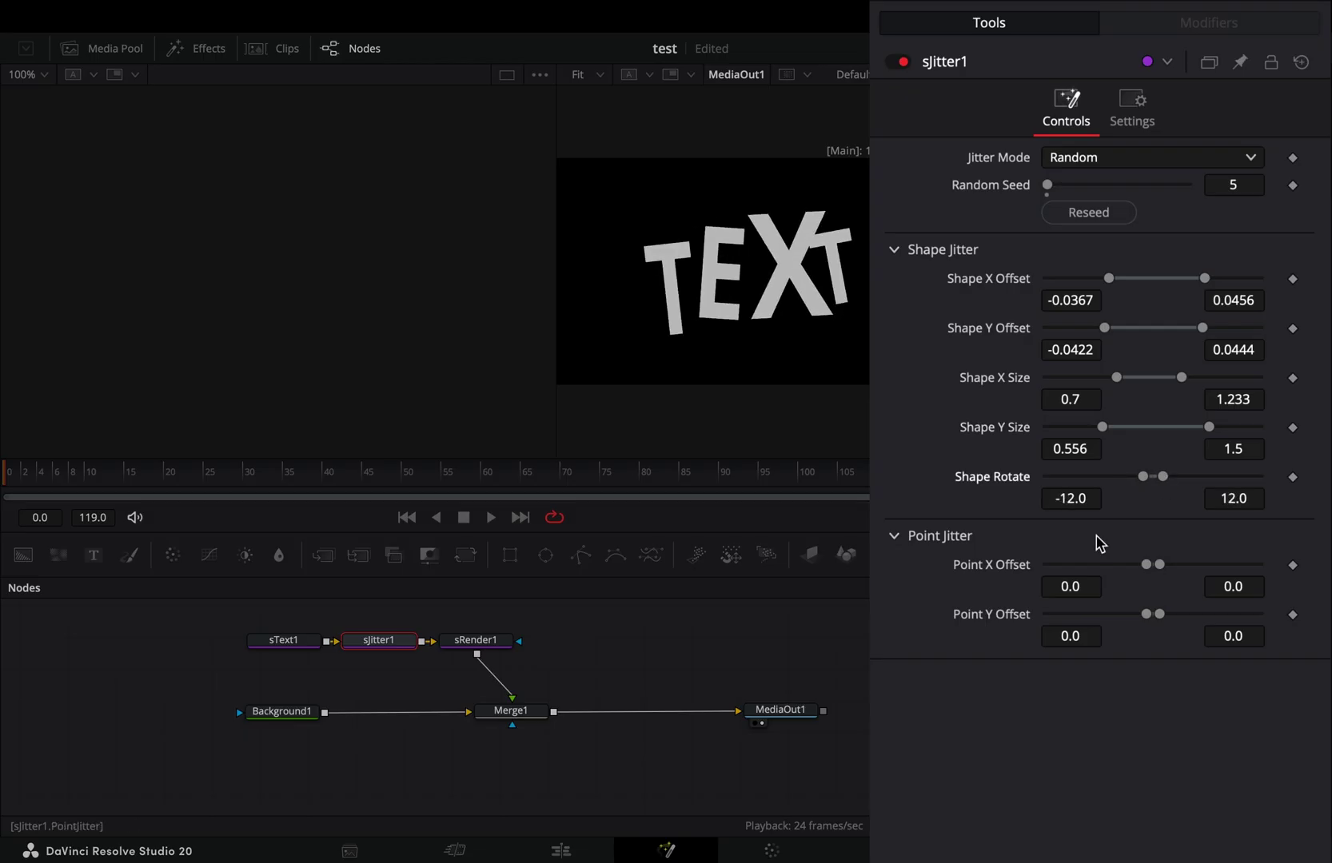
mouse_move(1146, 565)
mouse_down()
mouse_move(1103, 565)
mouse_move(1198, 565)
mouse_up()
drag(1146, 614, 1115, 616)
drag(1159, 615, 1193, 616)
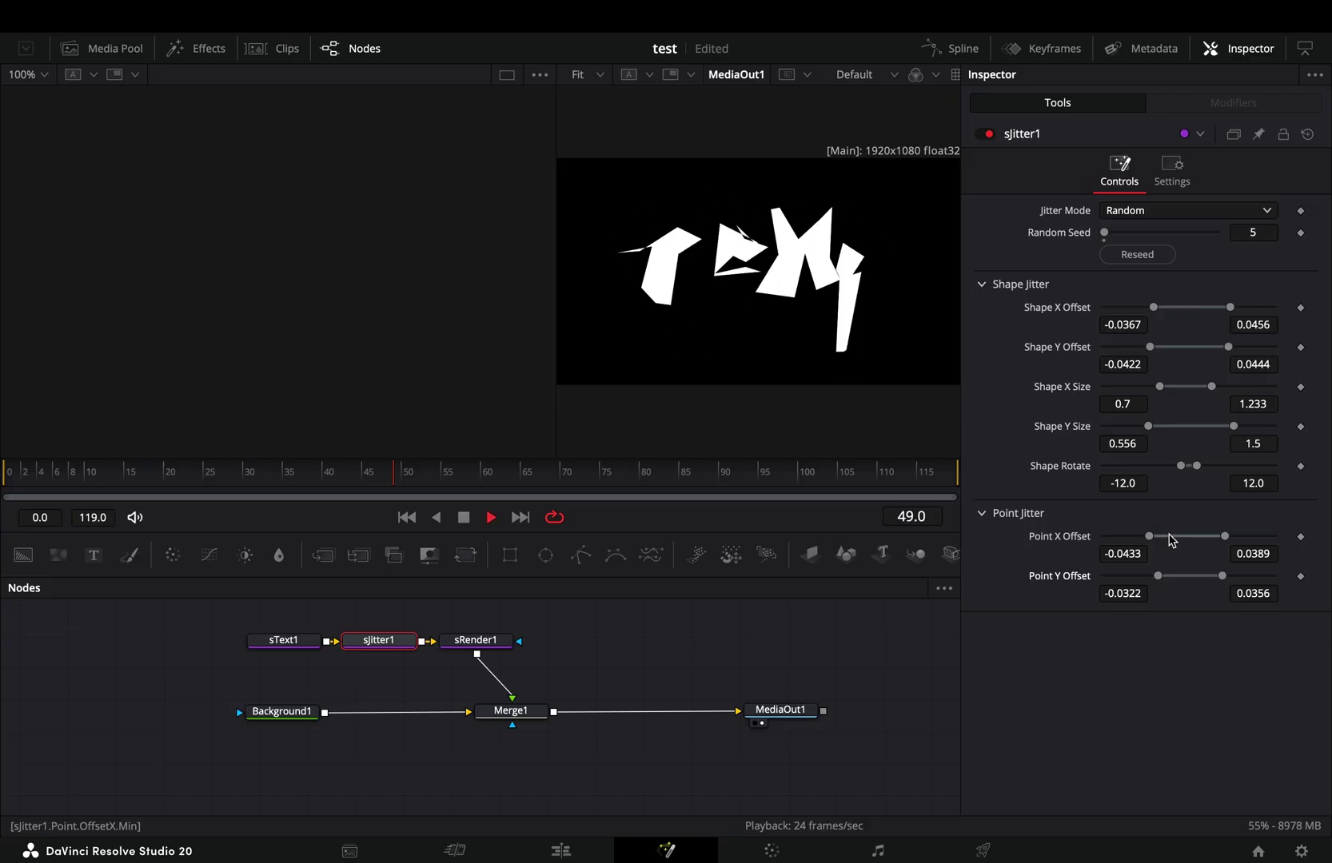
Insert a StopMotion node (frame repeat 5) after Merge1 and preview playback.
key(space)
click(531, 718)
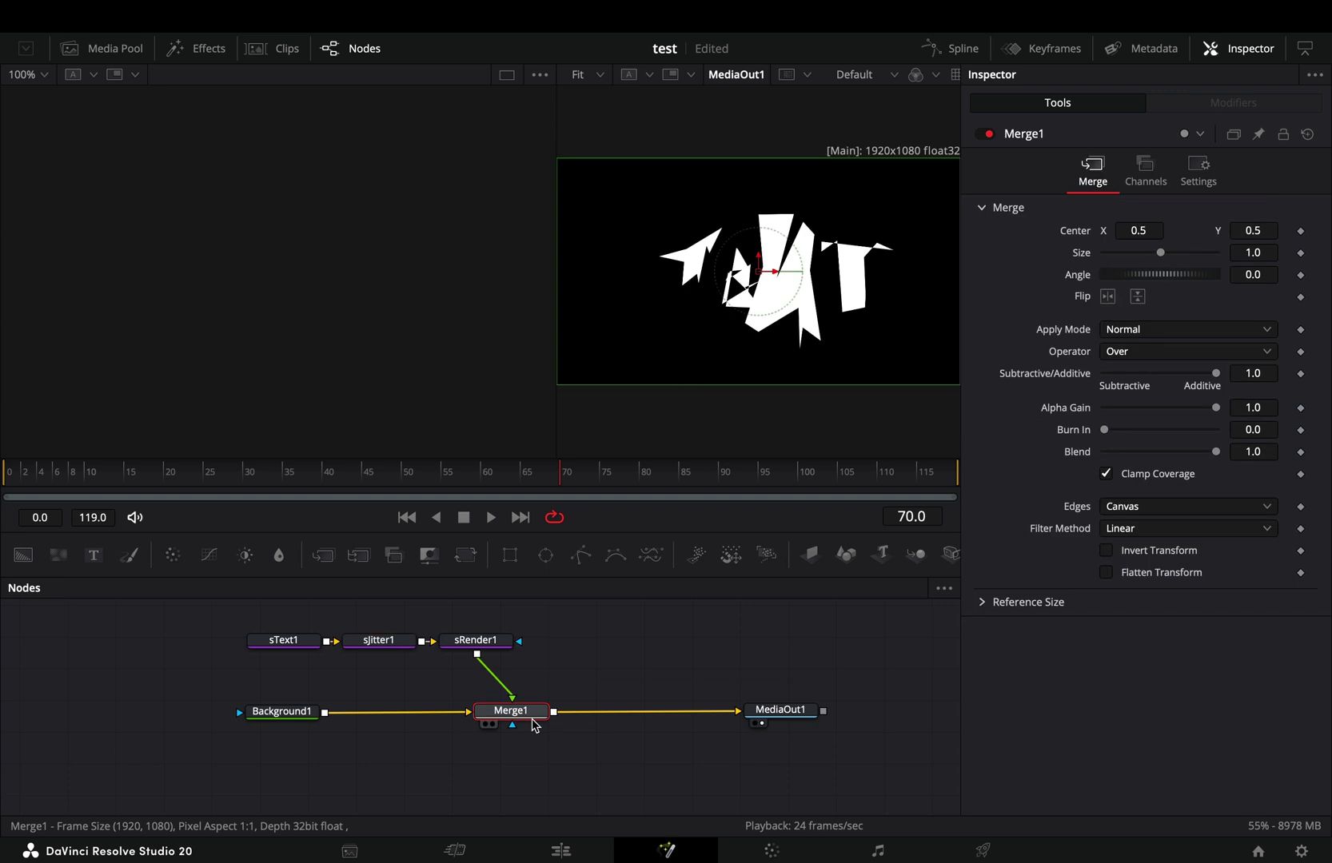
key(shift+space)
text(stop)
key(Return)
key(space)
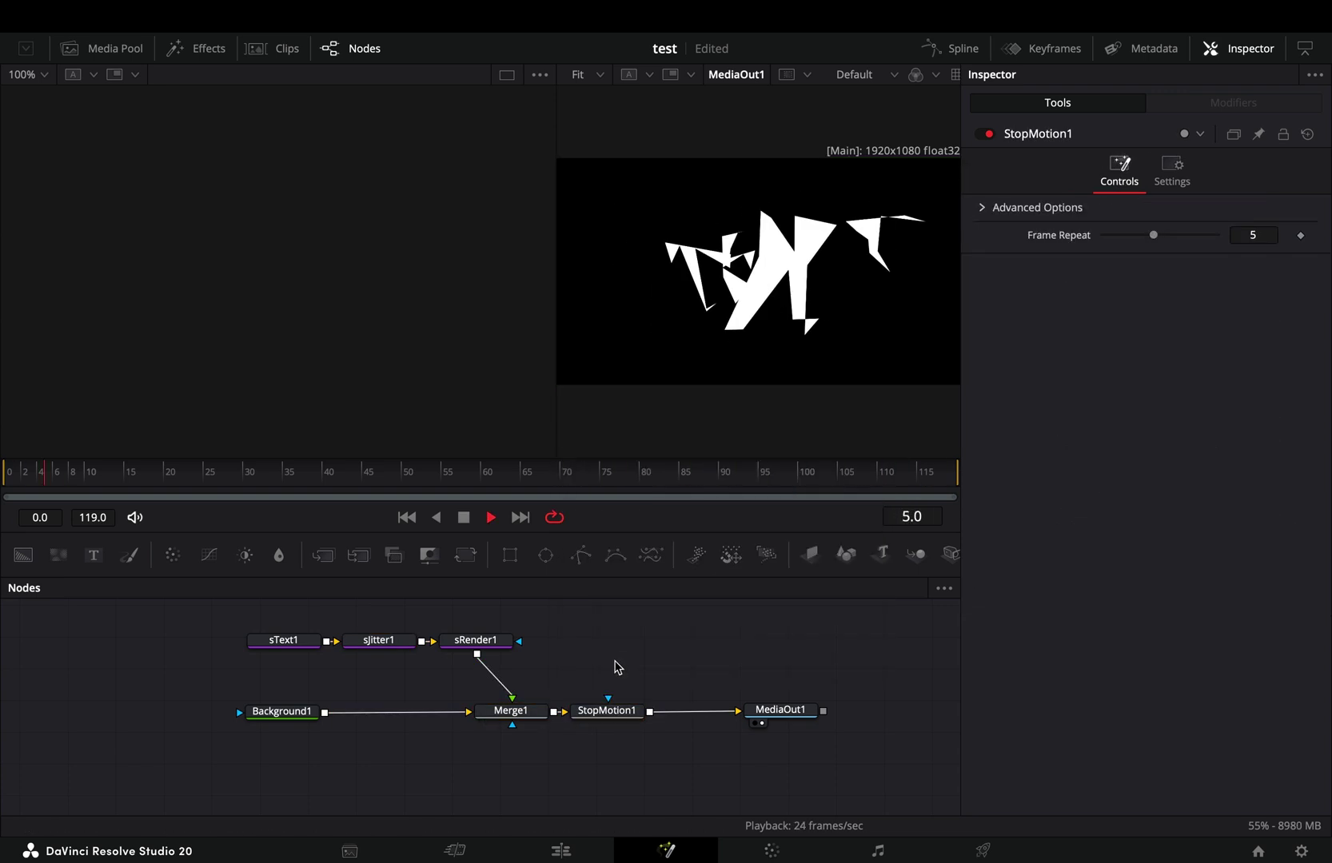
Refine the shape size, offset, rotate and point X offset jitter ranges.
mouse_move(1152, 307)
mouse_down()
mouse_move(1195, 308)
mouse_move(1200, 347)
mouse_up()
drag(1185, 386, 1233, 425)
mouse_move(1195, 536)
mouse_down()
mouse_move(1230, 536)
mouse_move(1202, 537)
mouse_up()
drag(1202, 576, 1191, 575)
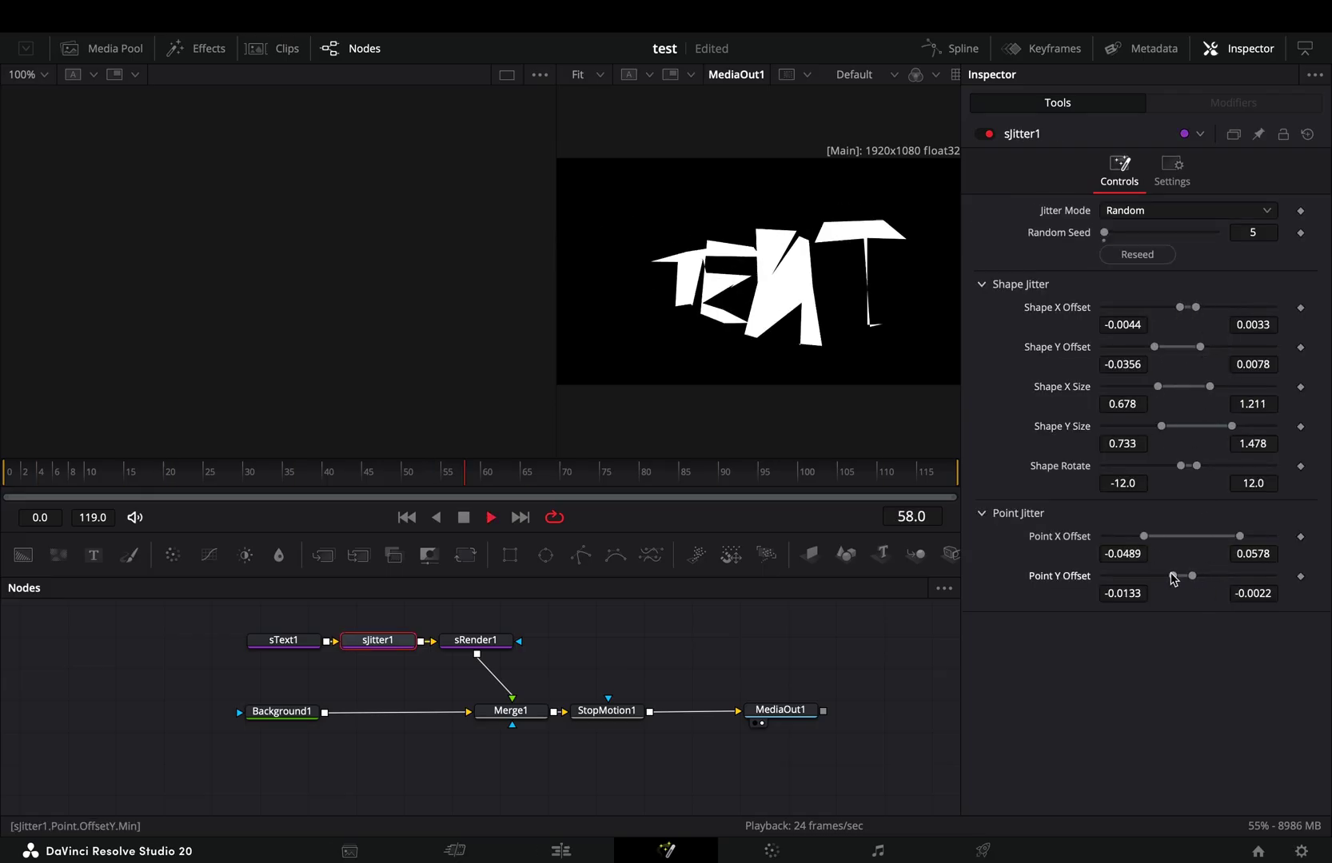
drag(1232, 426, 1216, 426)
drag(1196, 466, 1194, 466)
drag(1154, 347, 1169, 346)
mouse_move(1209, 386)
mouse_down()
mouse_move(1184, 386)
mouse_move(1230, 426)
mouse_up()
drag(1159, 536, 1208, 537)
Reseed the jitter and color the sText1 text Tangerine orange.
click(1137, 254)
key(space)
click(269, 642)
click(1131, 405)
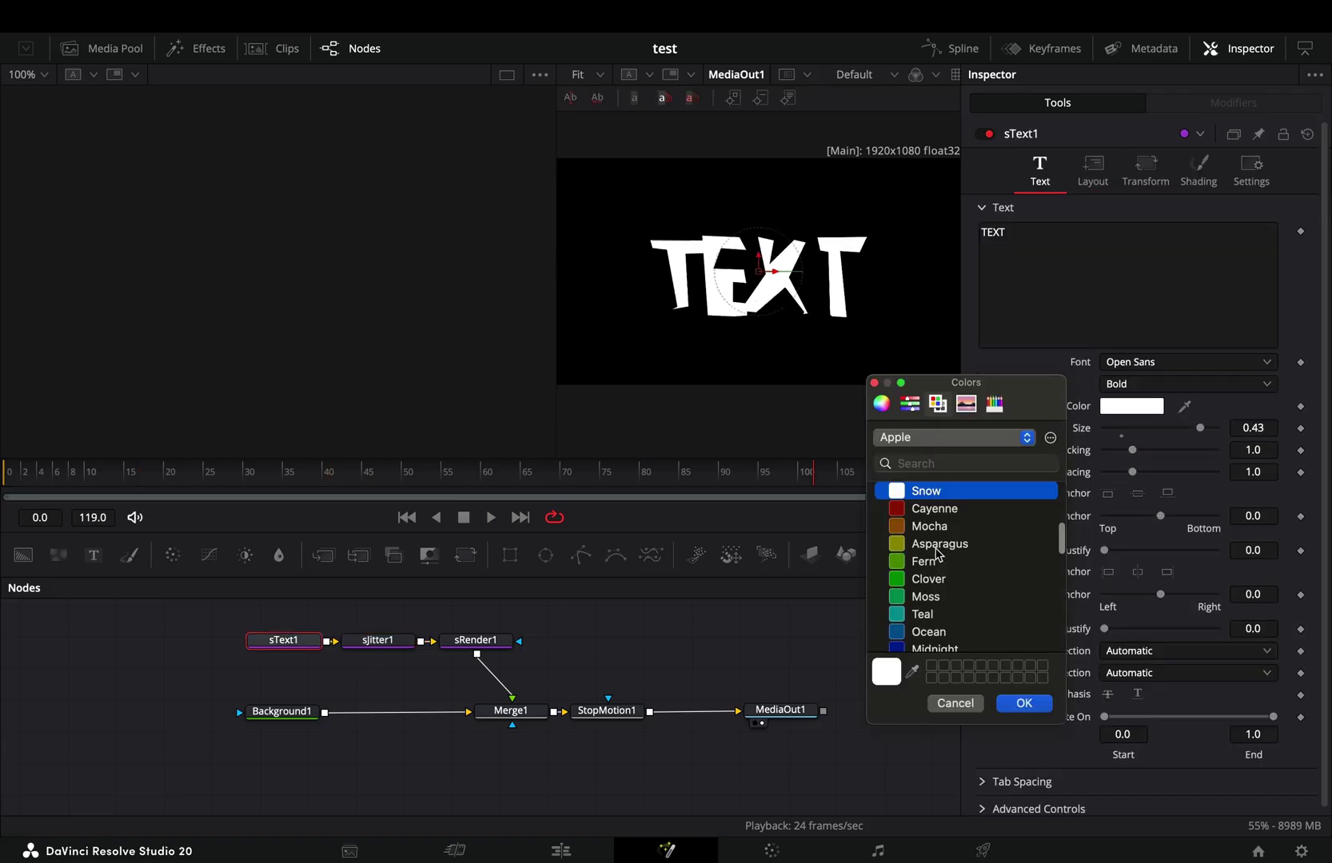
click(958, 598)
click(1023, 701)
Set the text font to Antonio and preview the animation.
click(1186, 362)
scroll(1152, 480, up, 10)
scroll(1152, 479, up, 3)
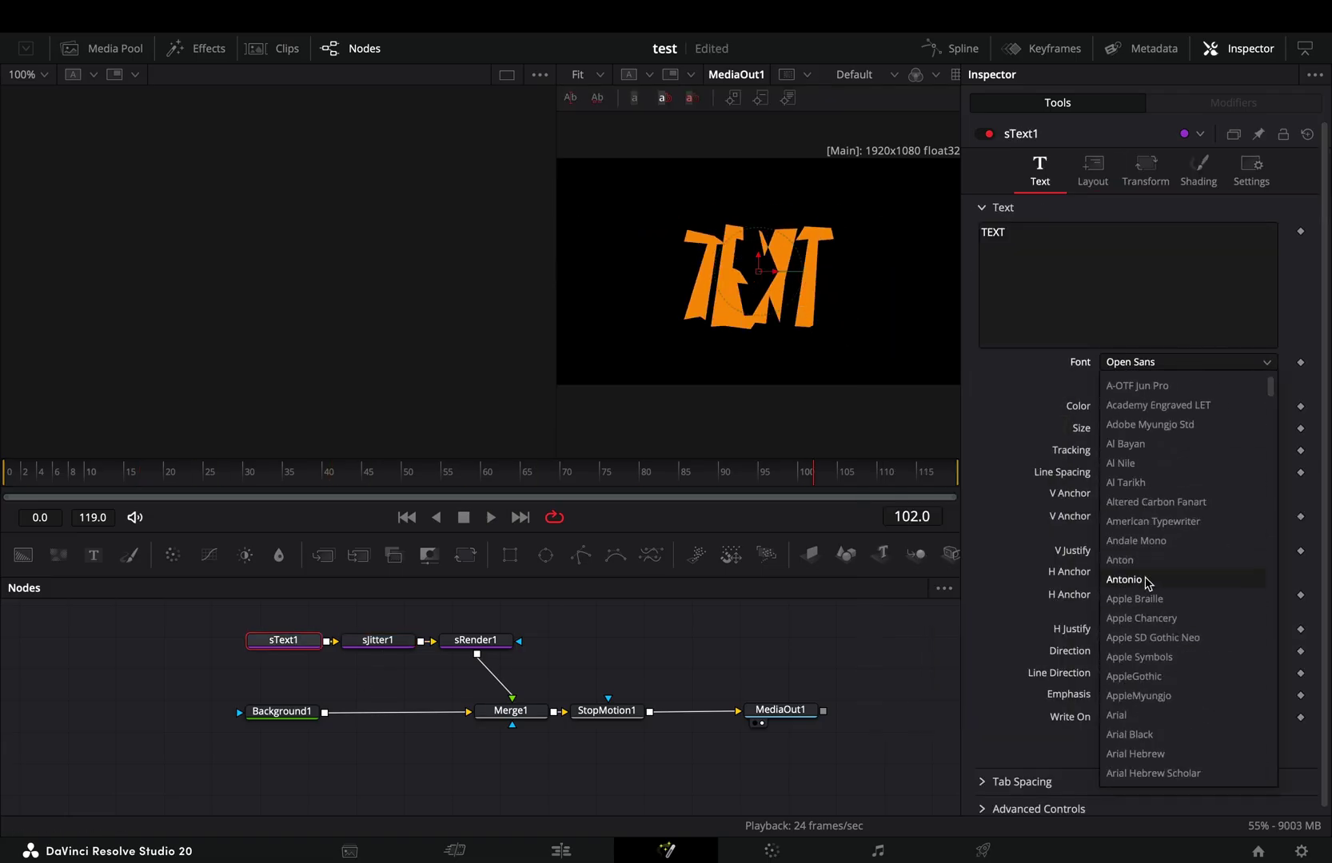
click(1134, 578)
key(space)
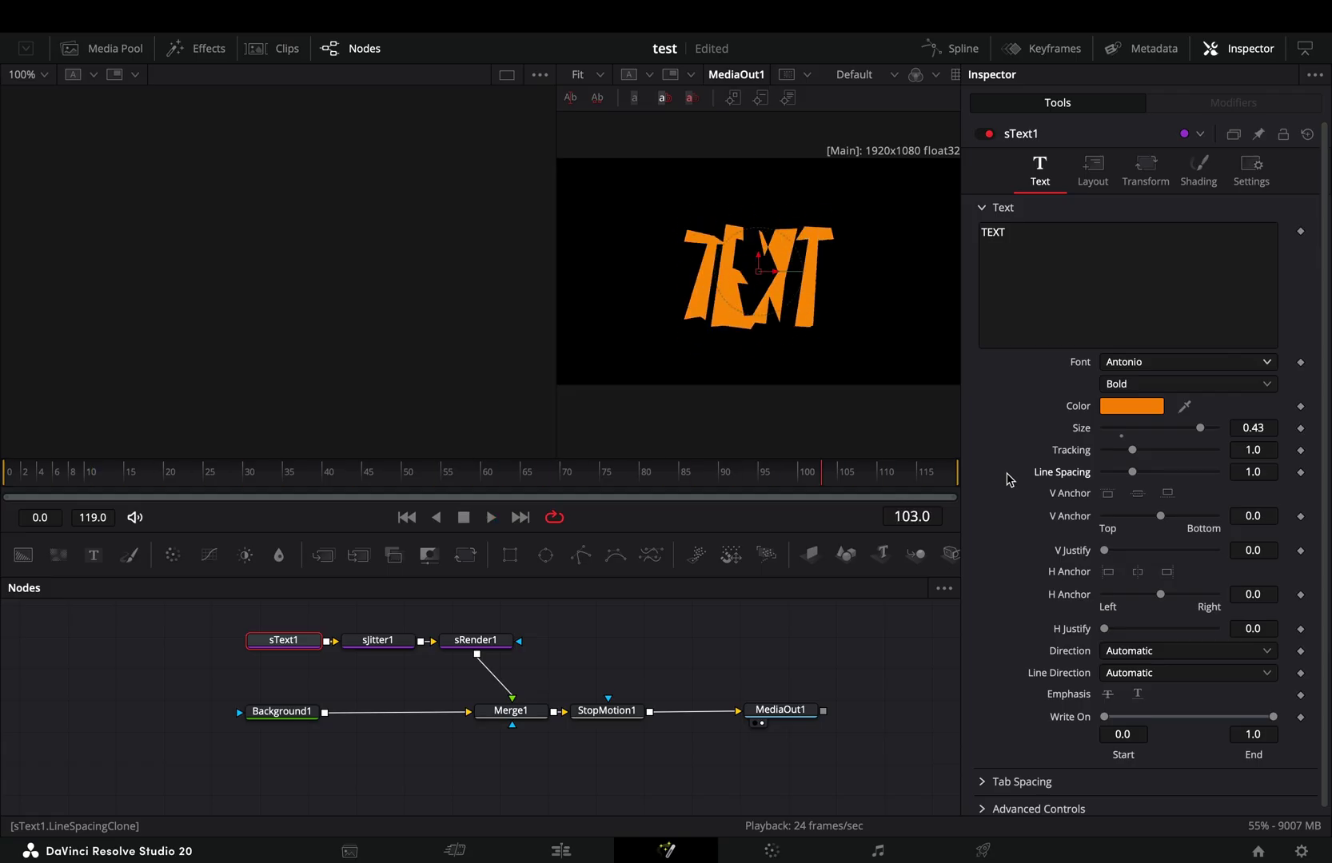
Select sJitter1 to start refining its seed and ranges.
click(398, 645)
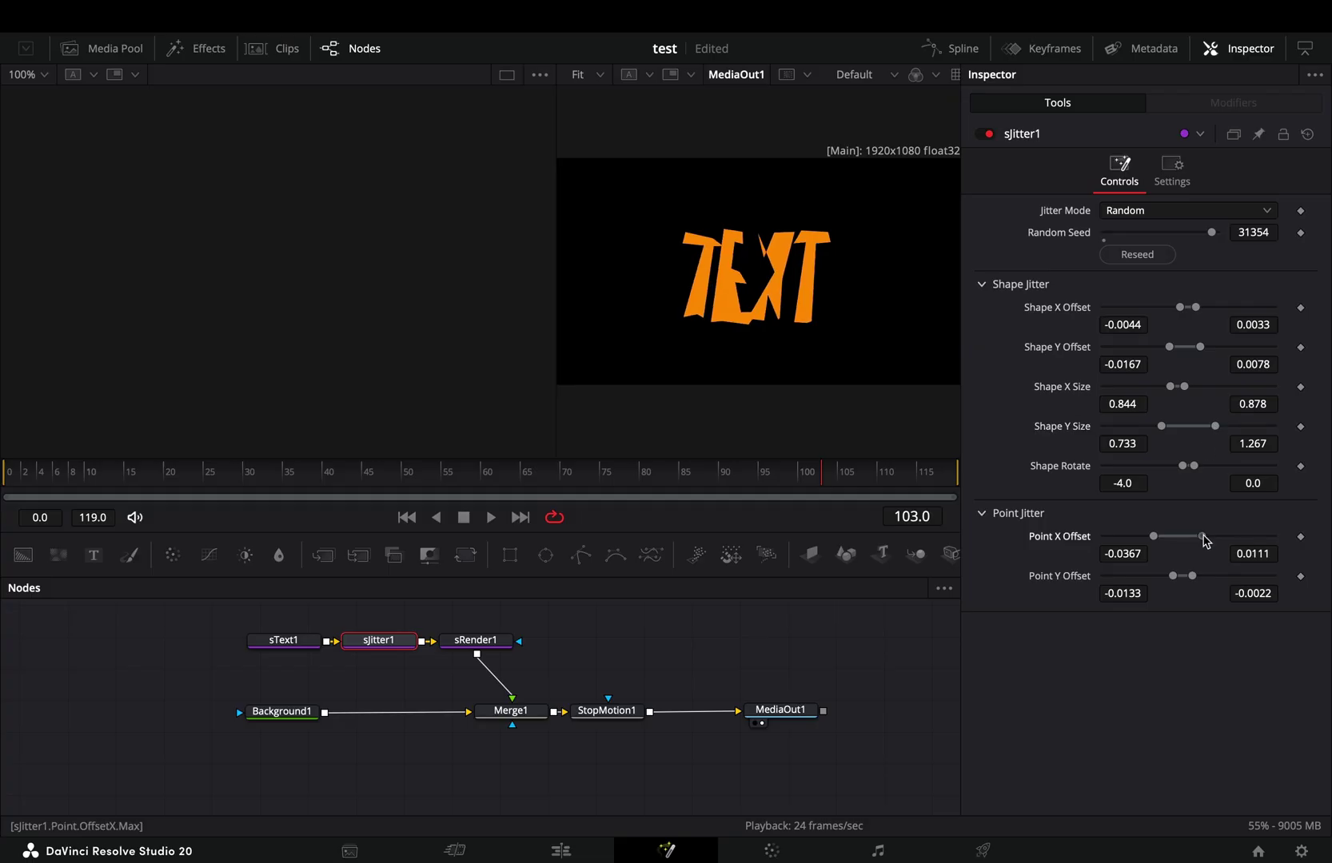